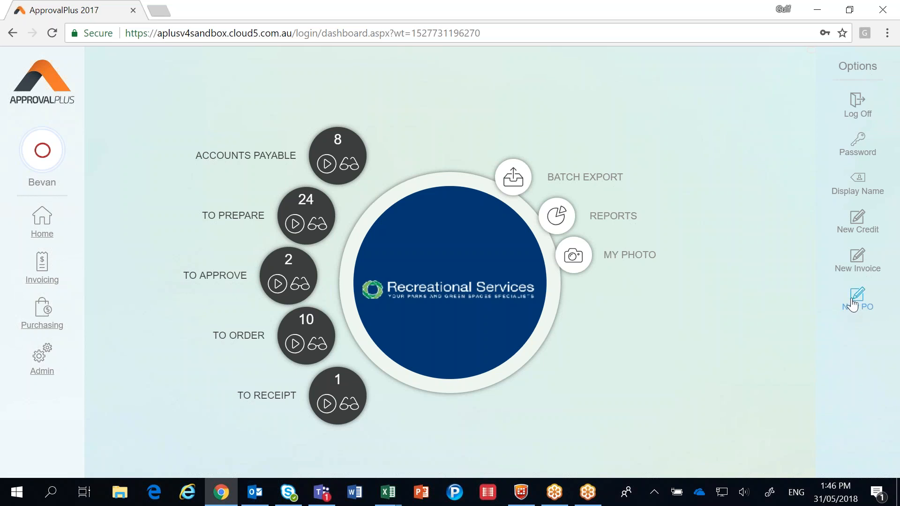
Step: Start a new purchase order and choose Paperplus Gisborne - 100409 as the supplier
click(853, 304)
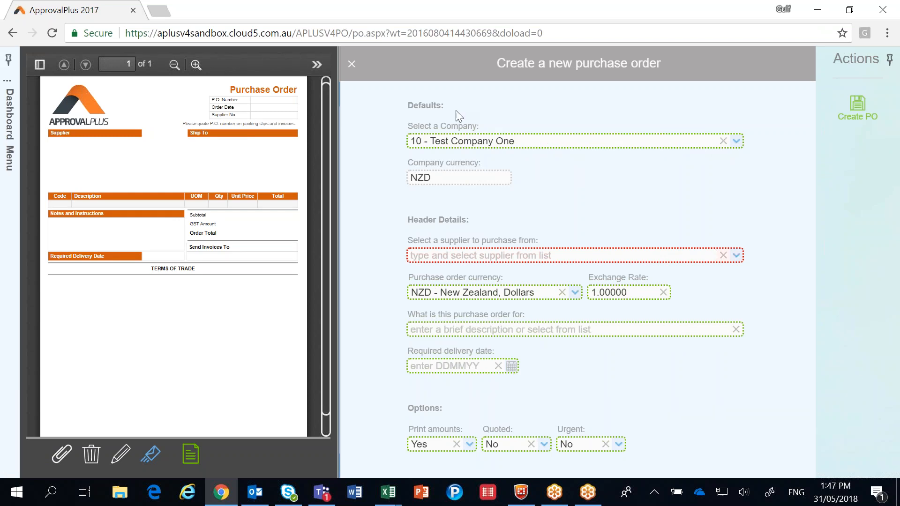
click(446, 257)
text(paperplus)
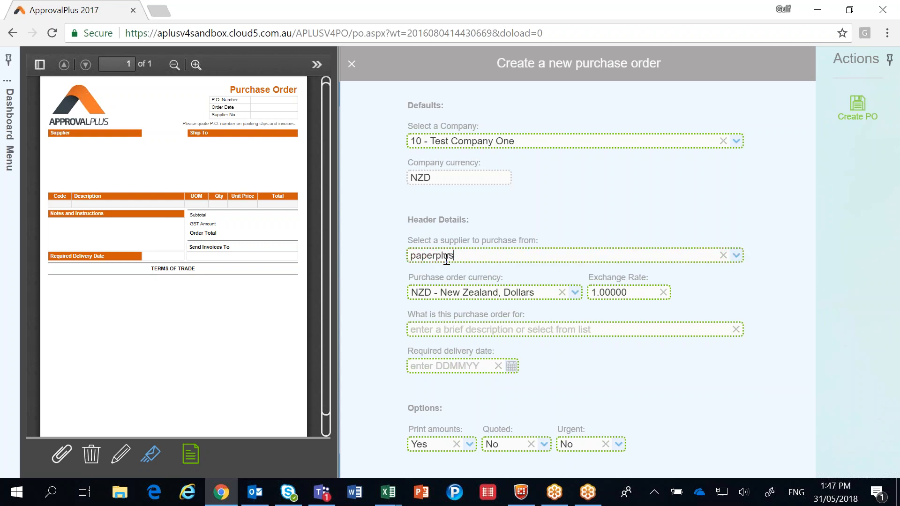
key(Down)
key(Down)
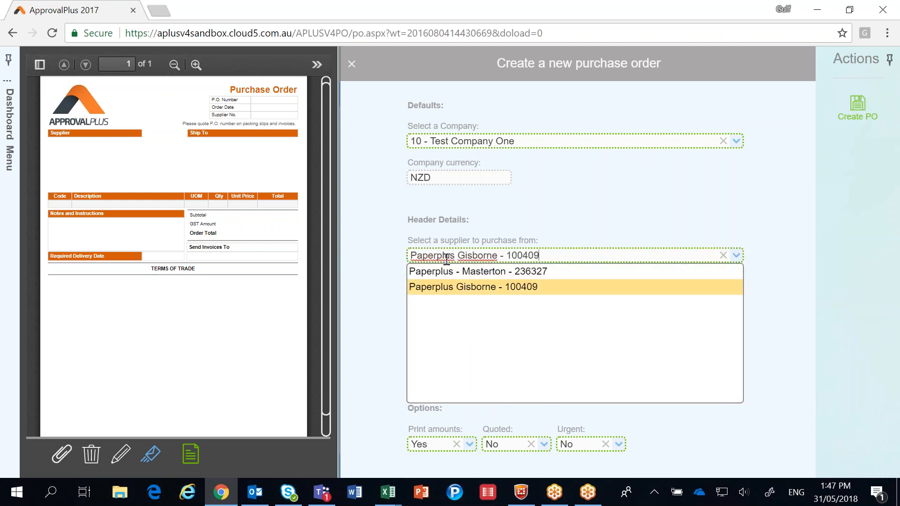
key(Return)
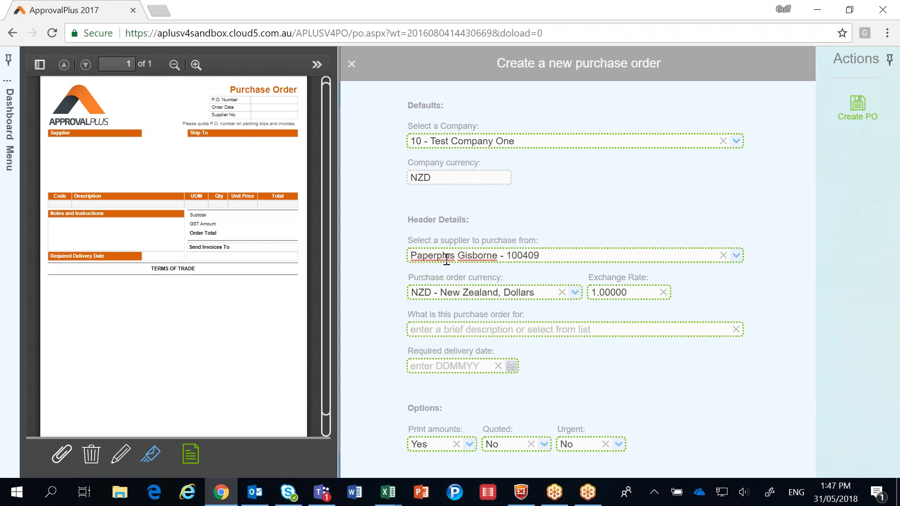
Step: Describe what the purchase order is for as Finance Stationery
click(489, 330)
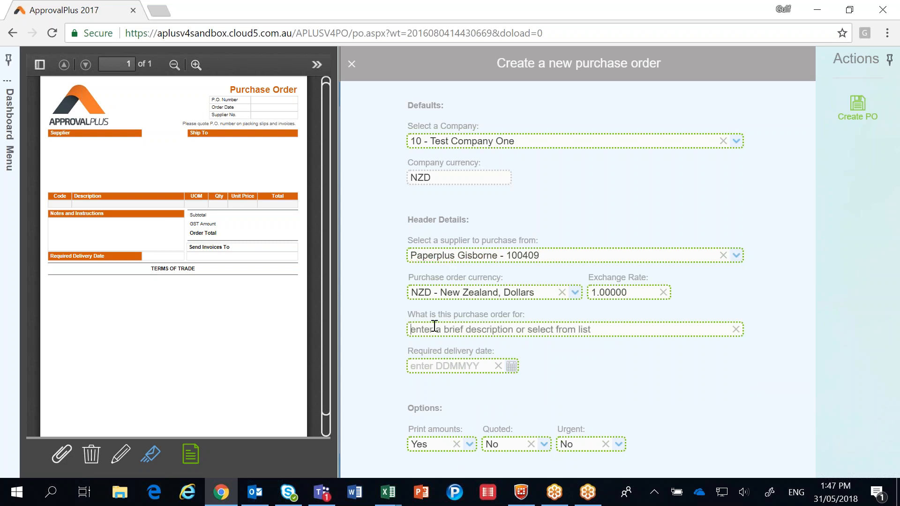
text(fian)
key(BackSpace)
key(BackSpace)
text(nance)
click(666, 347)
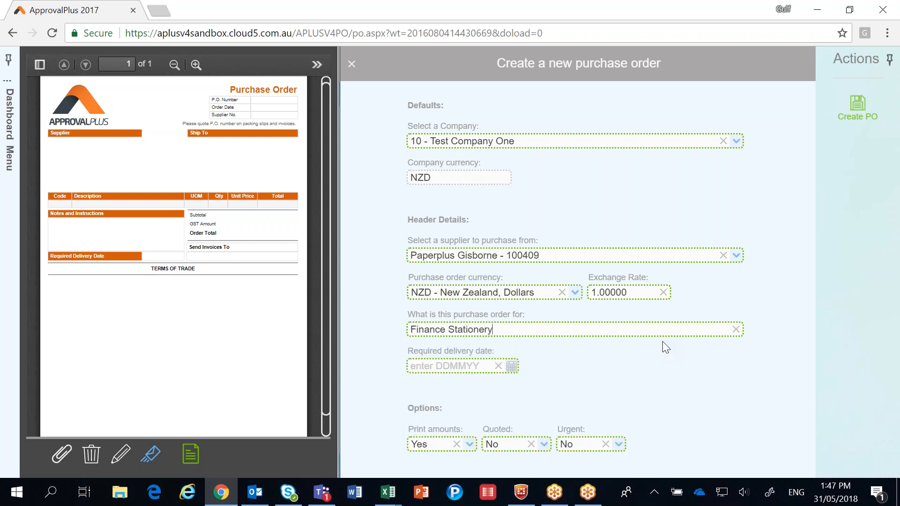
Step: Set the required delivery date to 31-05-2018 and create the purchase order
key(Tab)
text(310518)
key(Tab)
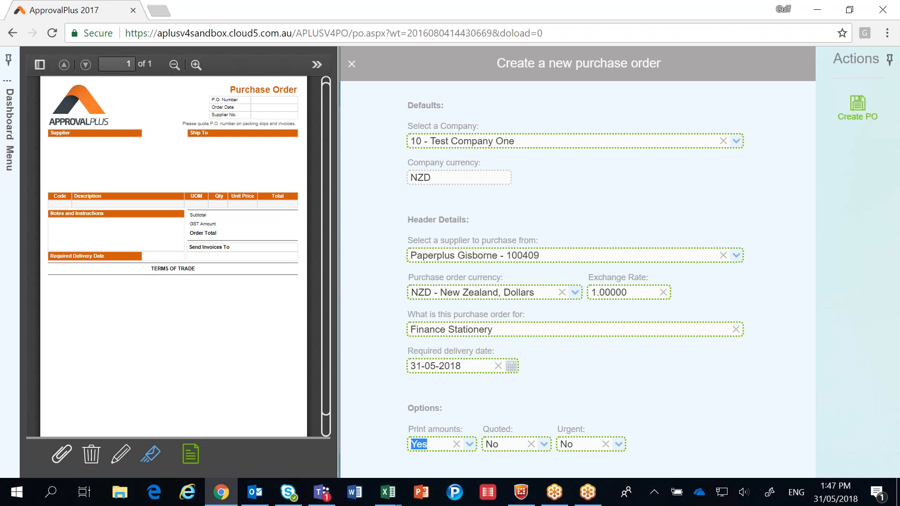
click(857, 110)
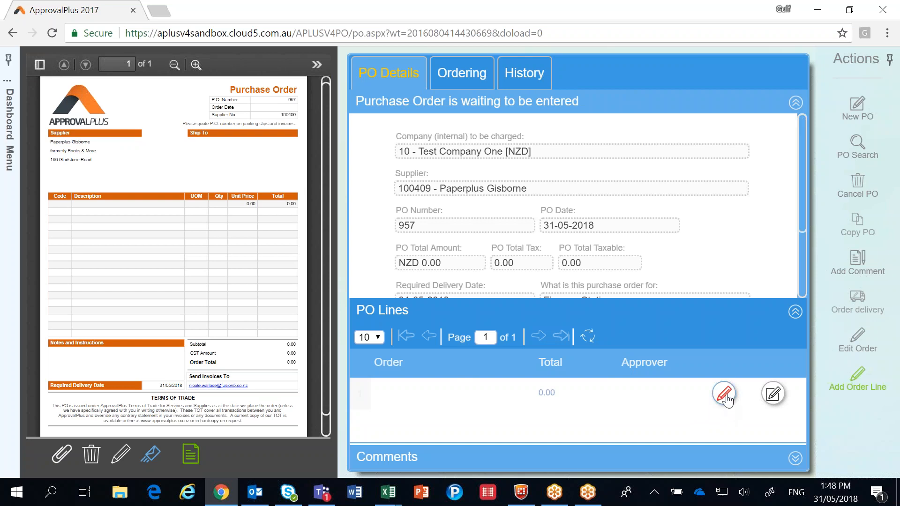
Step: Add an order line for Post-it Notes 654 73 x 73mm Yellow (41045) with a quantity of 3
click(725, 397)
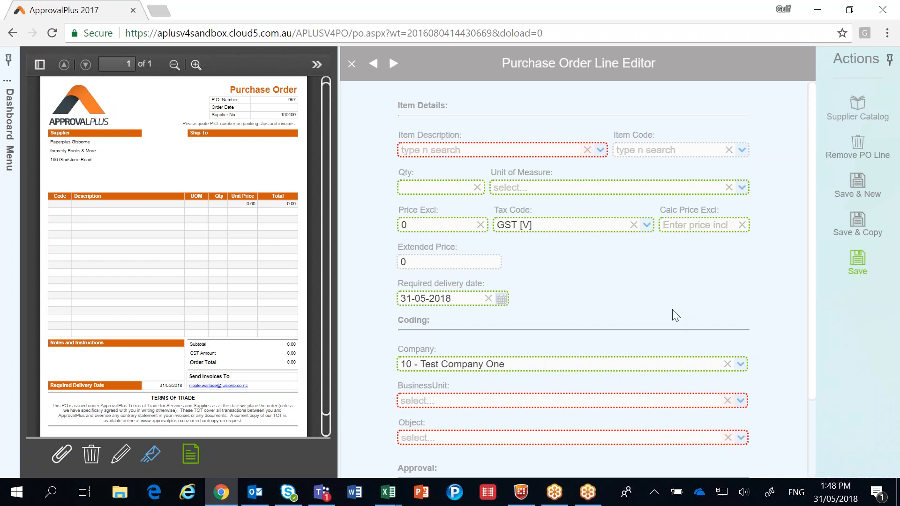
click(524, 151)
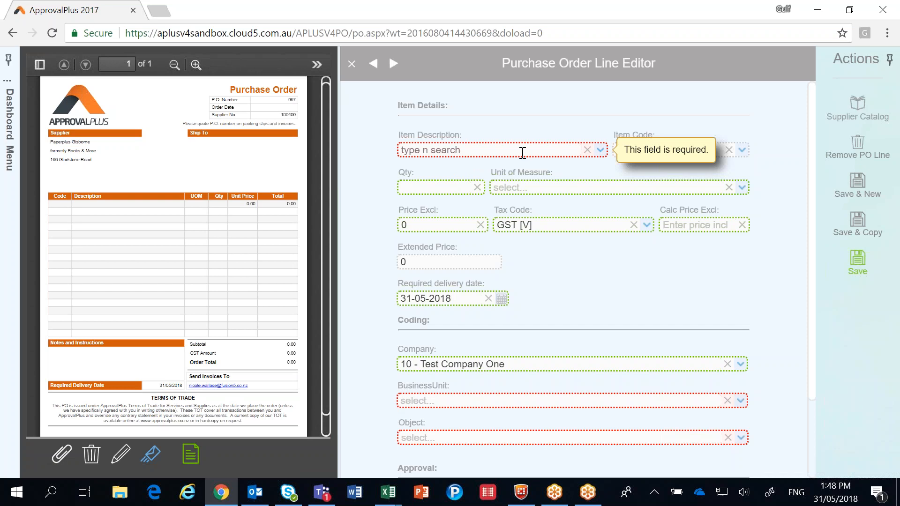
text(post)
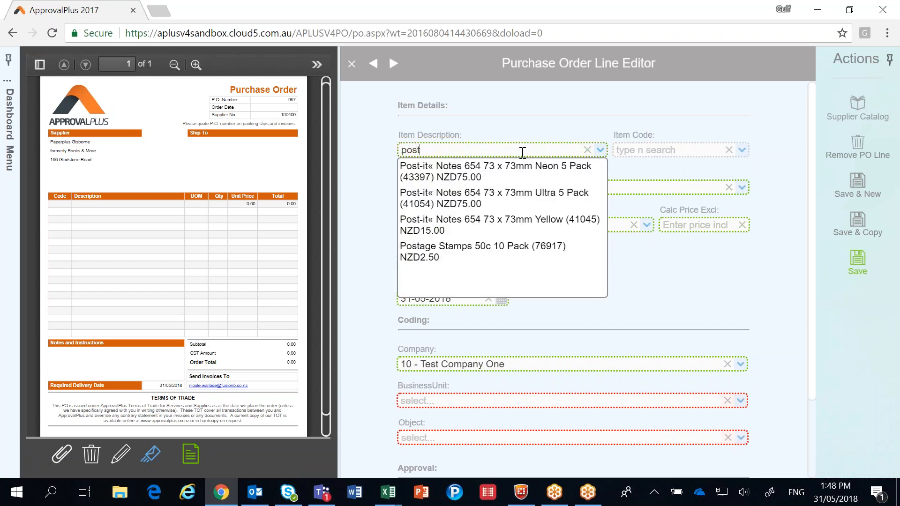
click(517, 219)
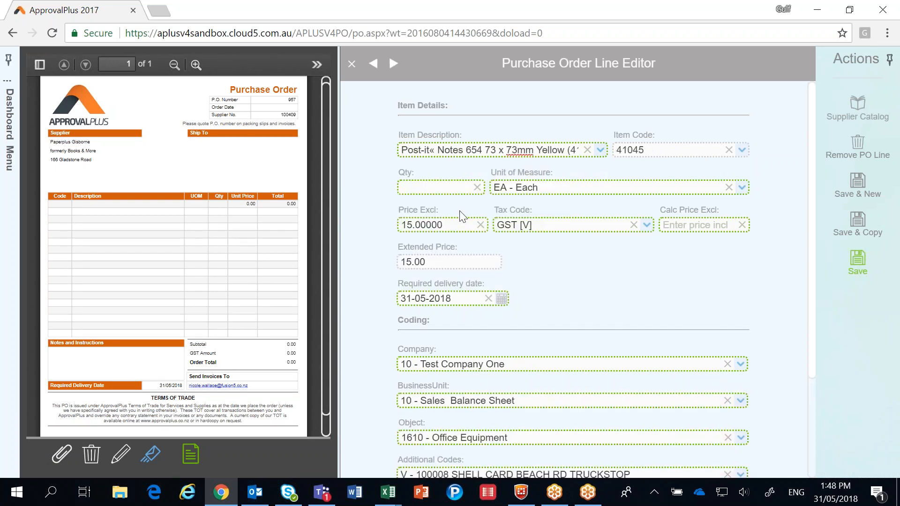
scroll(462, 215, down, 2)
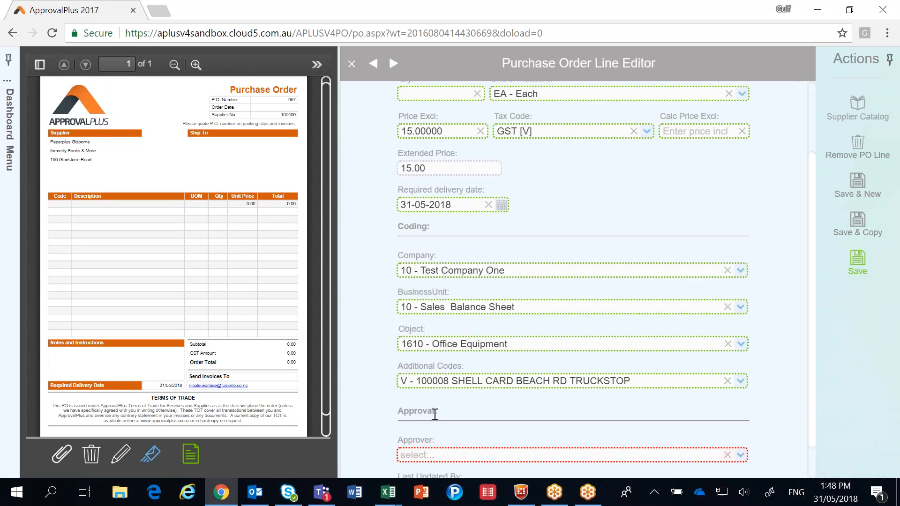
scroll(435, 415, up, 2)
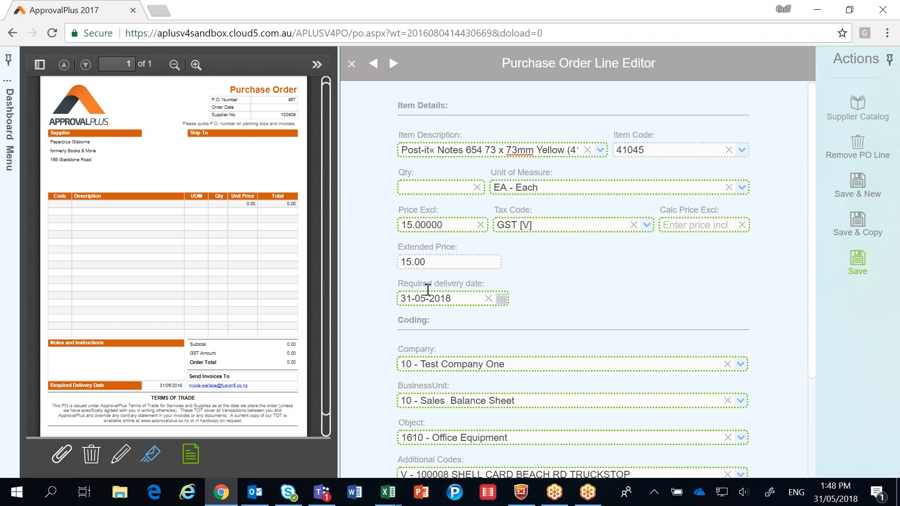
click(403, 186)
text(3)
Step: Assign the approver with the 50,000.00 approval limit to the line and save the order line
scroll(505, 356, down, 3)
click(740, 416)
click(740, 416)
click(740, 416)
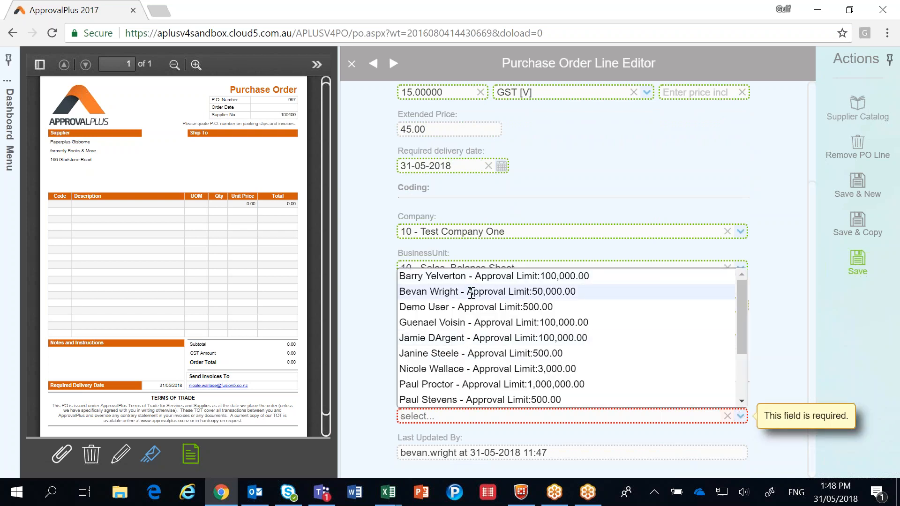
click(508, 292)
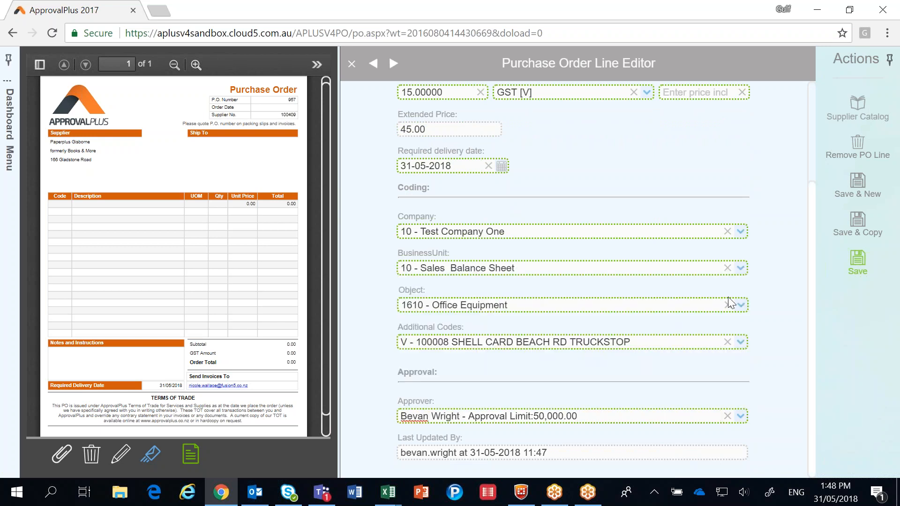
click(861, 267)
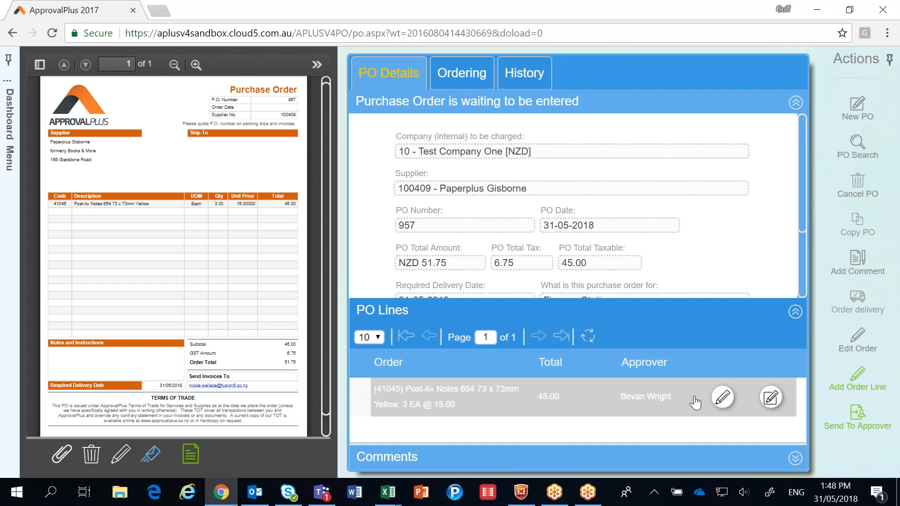
Step: Send the purchase order to the approver
click(858, 423)
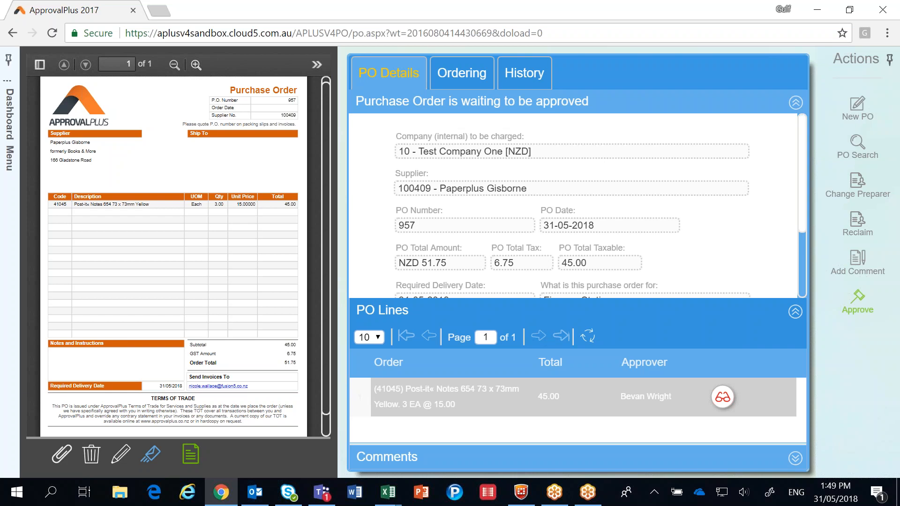
scroll(572, 206, down, 3)
scroll(571, 206, up, 3)
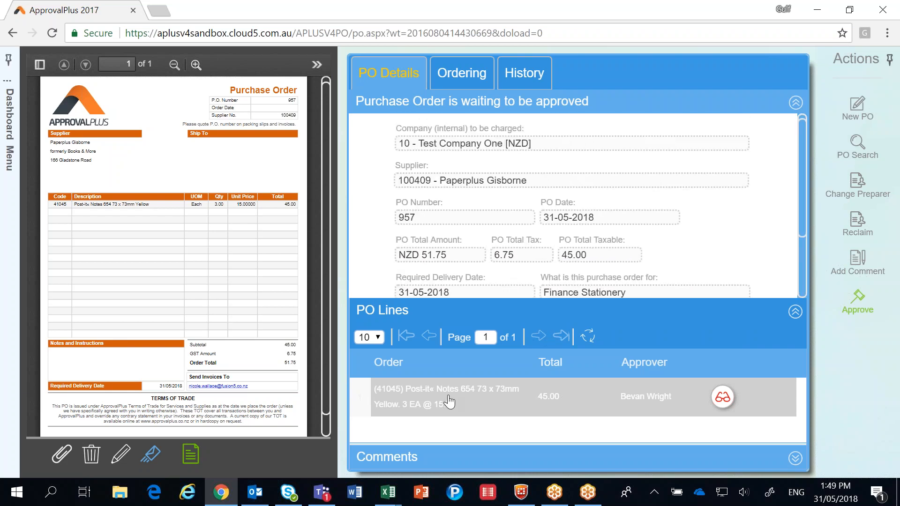
Step: Open the order line to review its details, then close the line view
click(718, 408)
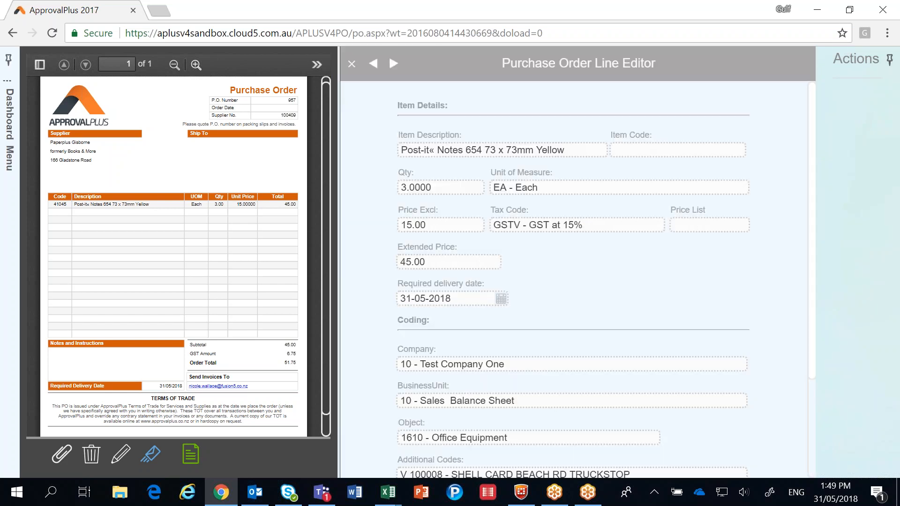
scroll(604, 281, down, 3)
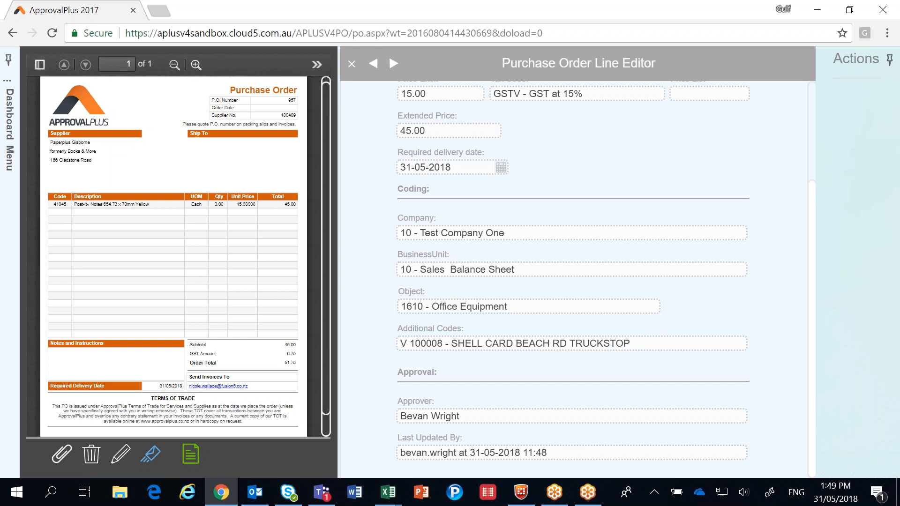
scroll(678, 359, up, 3)
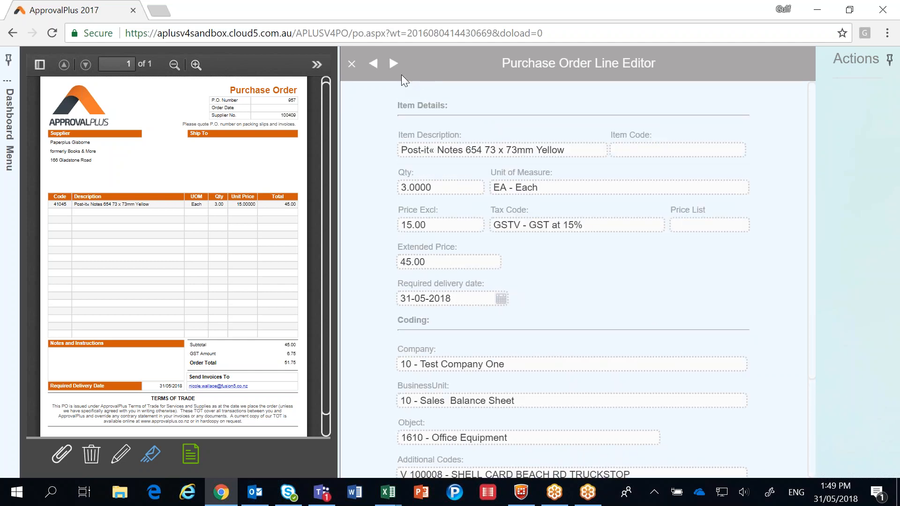
click(352, 65)
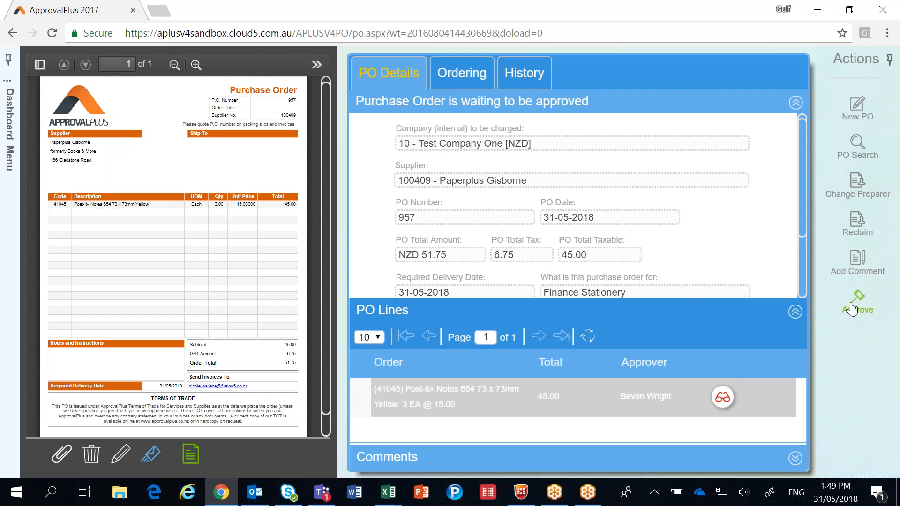
Step: Approve the purchase order and start placing the order
click(851, 308)
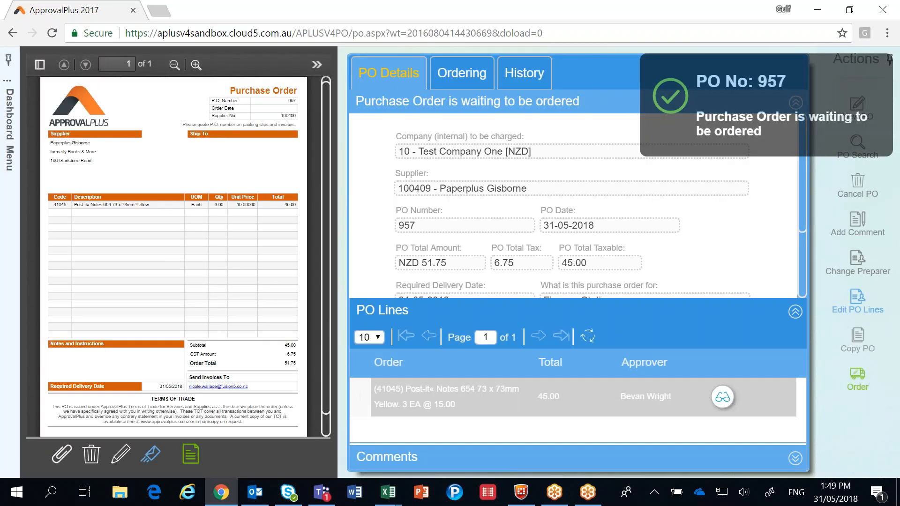
click(858, 385)
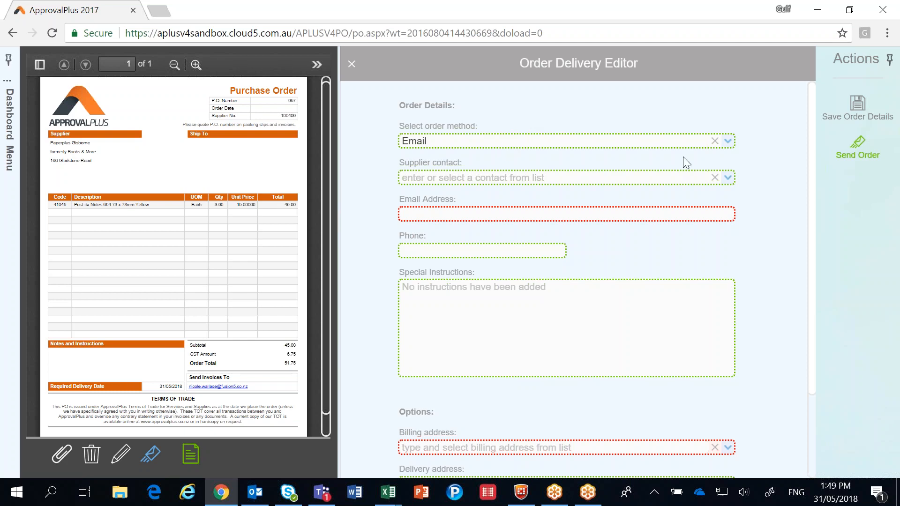
Step: Set the order method to Phone
click(727, 178)
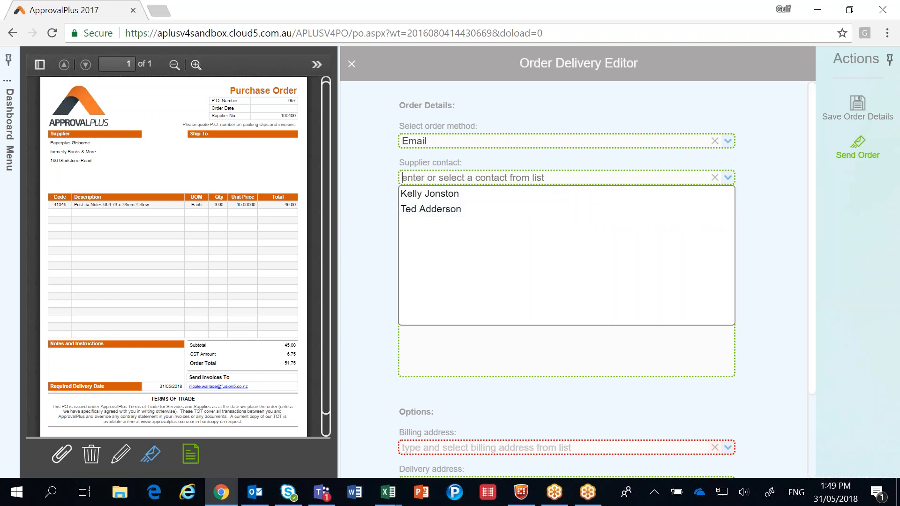
click(726, 141)
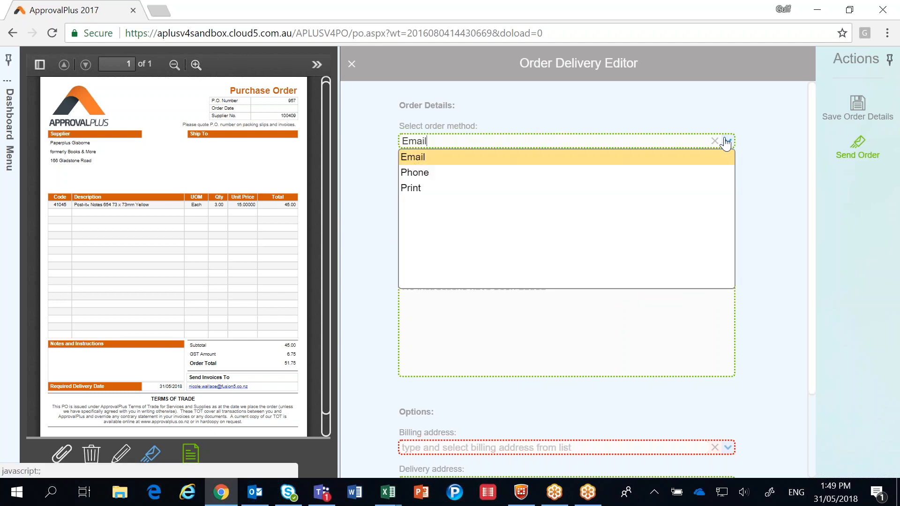
click(516, 173)
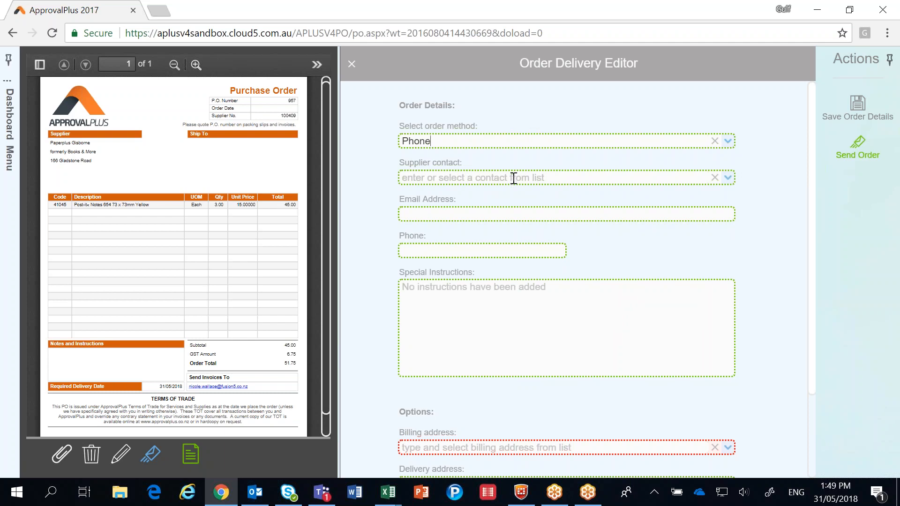
Step: Enter the special instructions "Deliver after 3pm to rear of building"
click(451, 297)
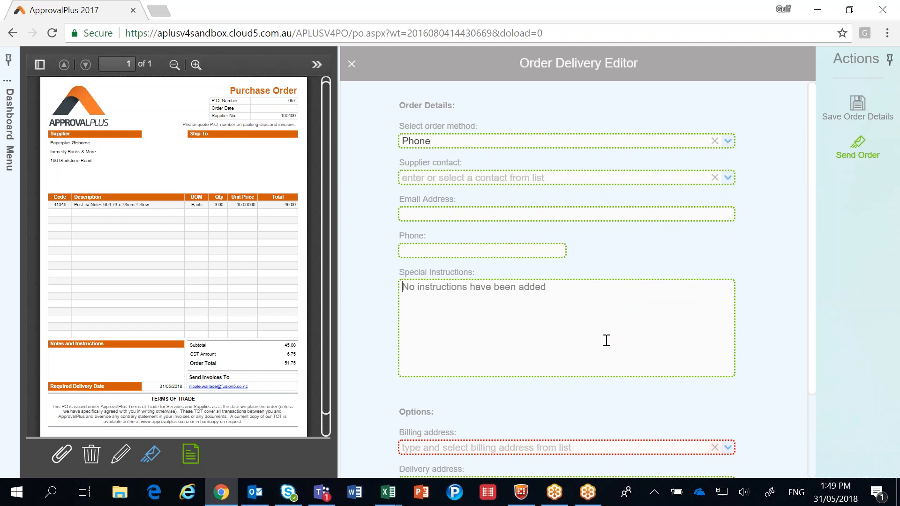
text(Deliv)
text(er a)
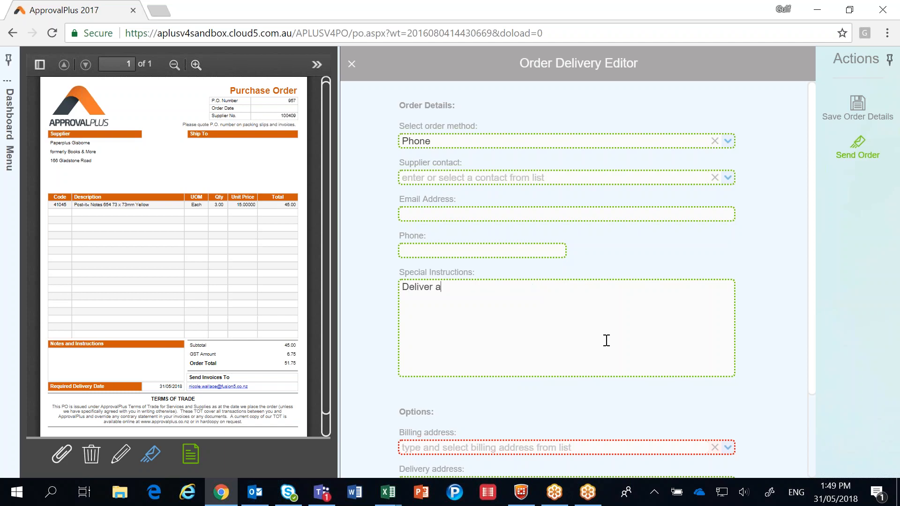
text(fter 3pm to rear of building)
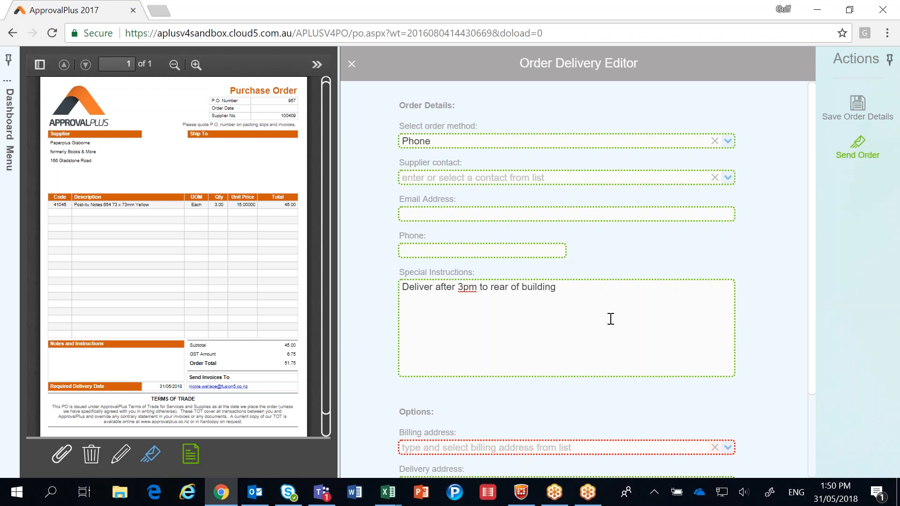
Step: Set the billing address to Head Office and the delivery address to 1214 Whangarei Heads Fire Brigade (Auxiliary)
scroll(634, 349, down, 2)
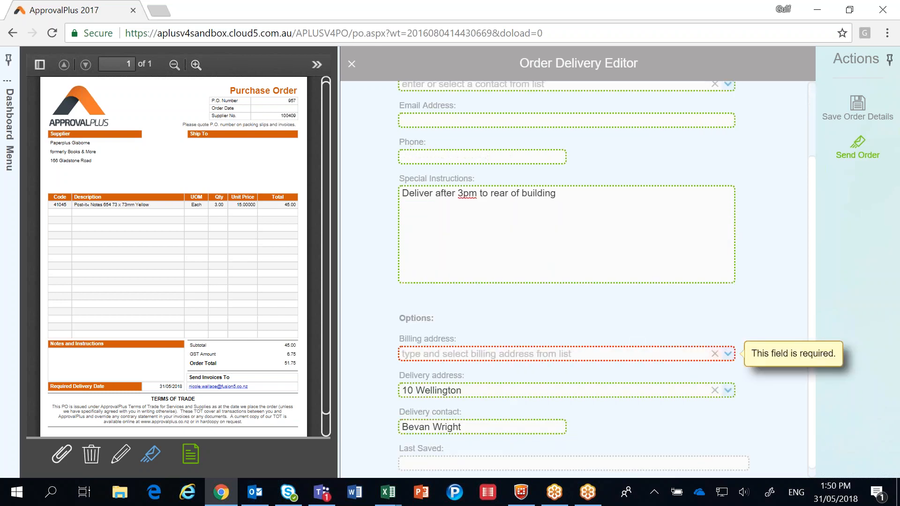
click(727, 353)
click(450, 230)
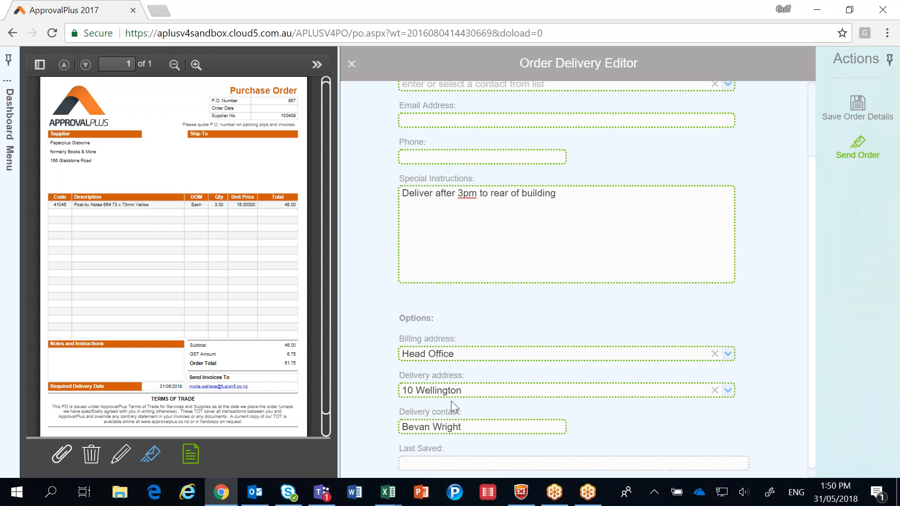
click(726, 392)
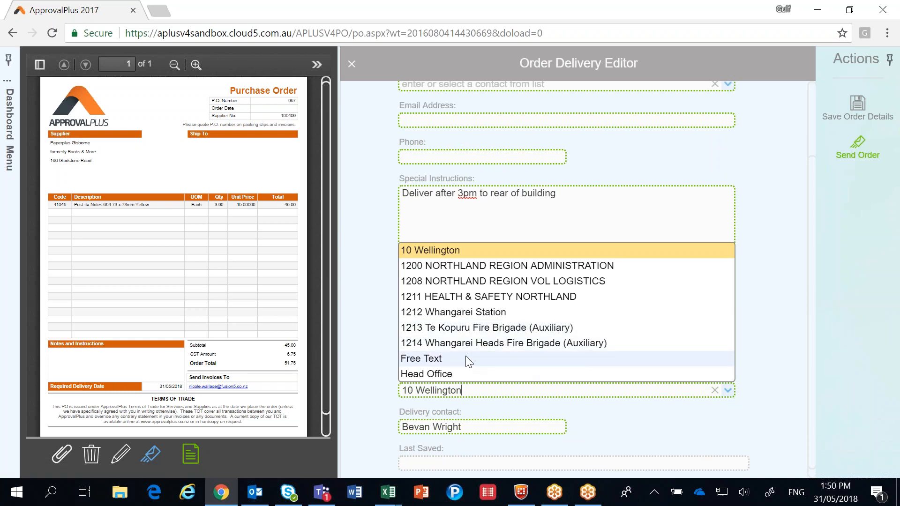
click(597, 343)
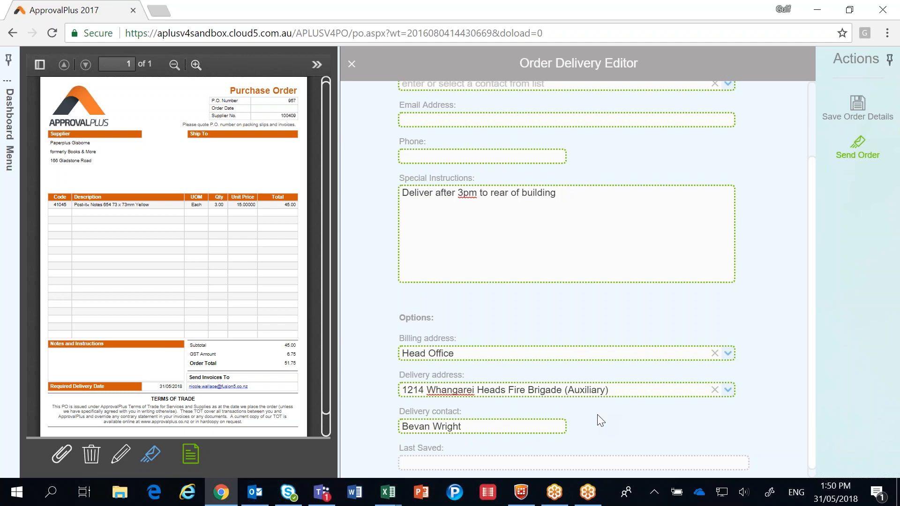
Step: Send the purchase order with the entered delivery details
scroll(743, 415, up, 3)
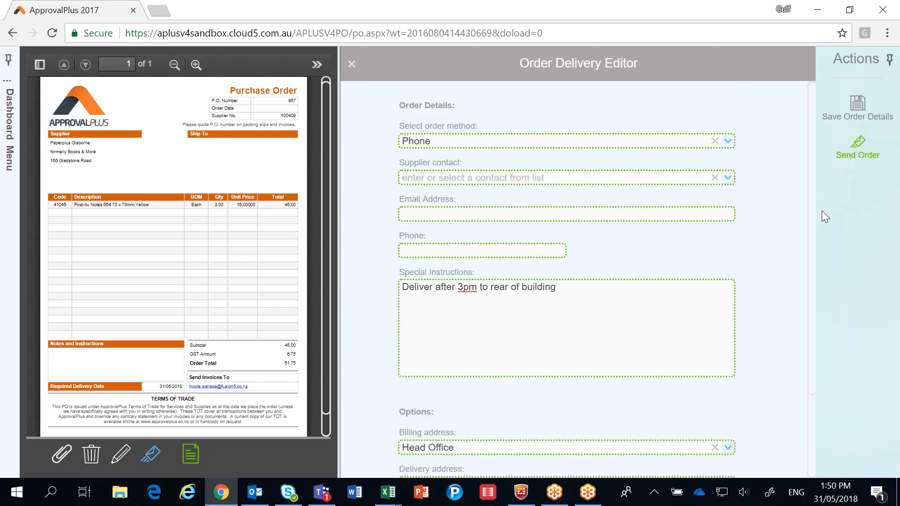
click(857, 150)
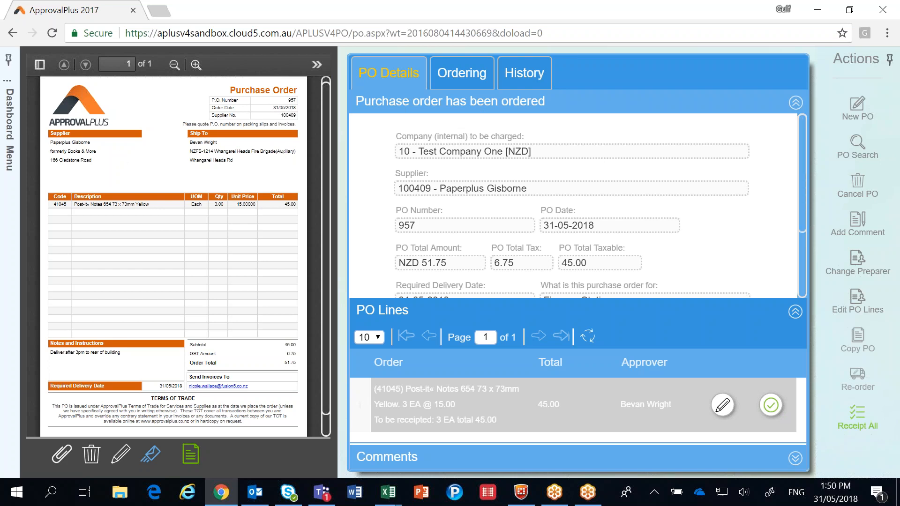
Step: Open purchase order 957 from the dashboard's To Receipt list and receipt all of its lines
mouse_move(16, 139)
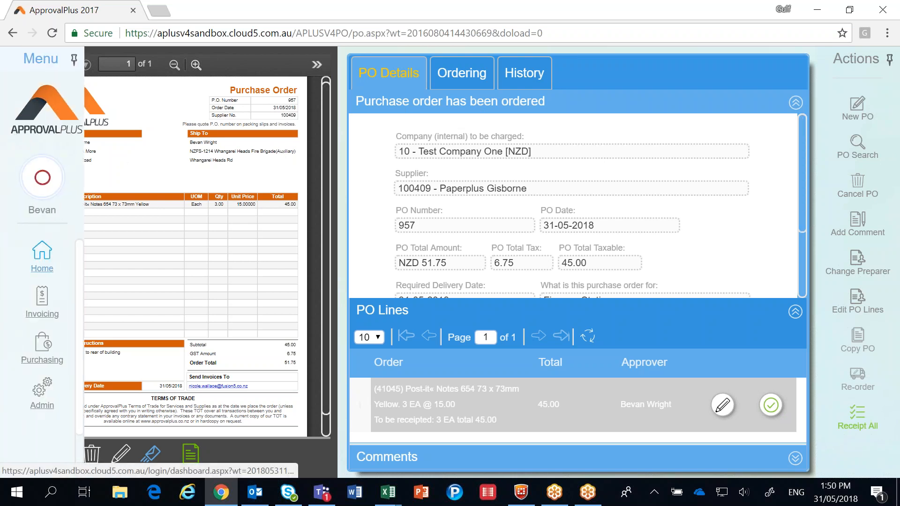
click(42, 250)
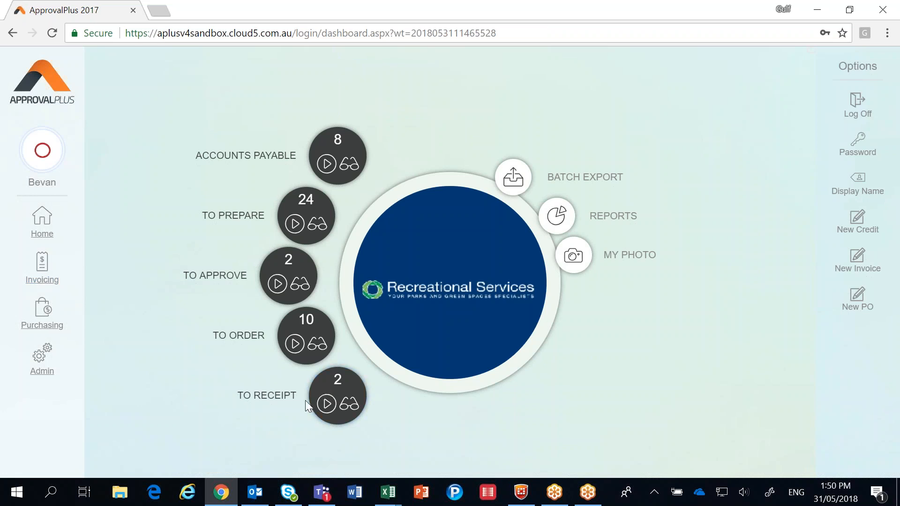
click(349, 405)
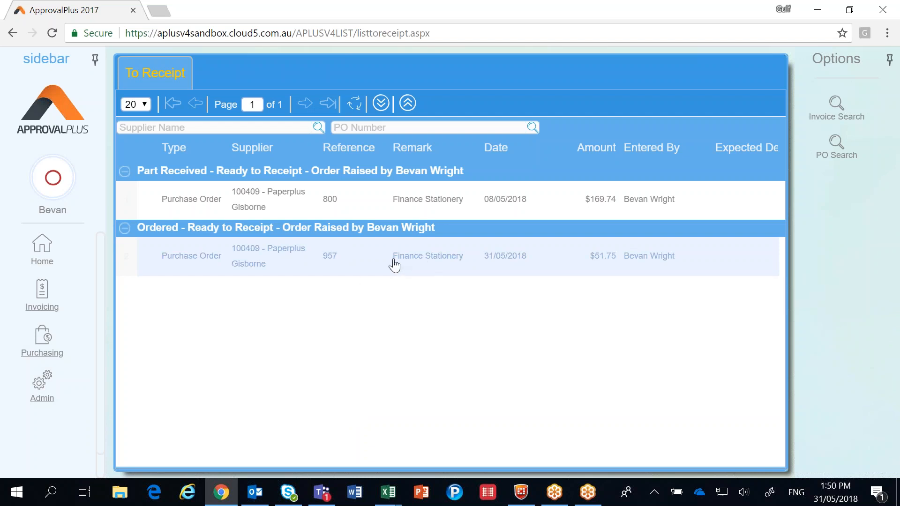
click(414, 266)
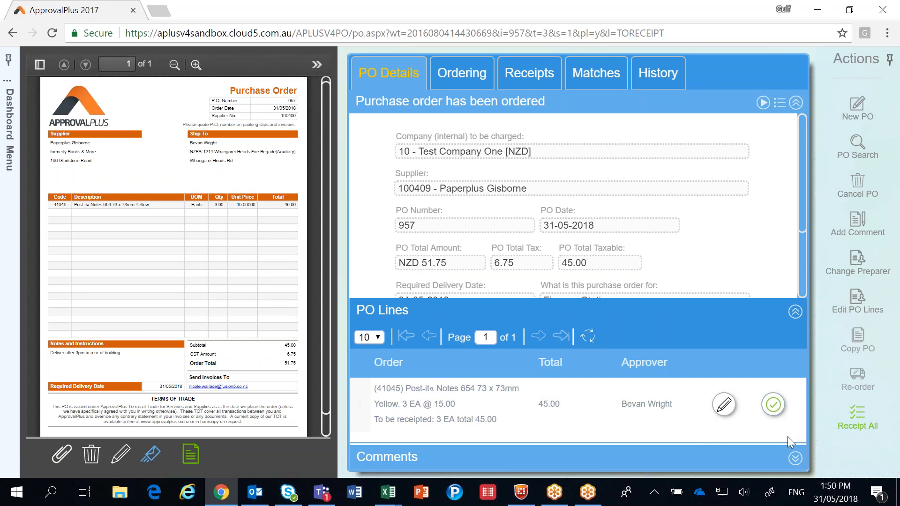
click(858, 420)
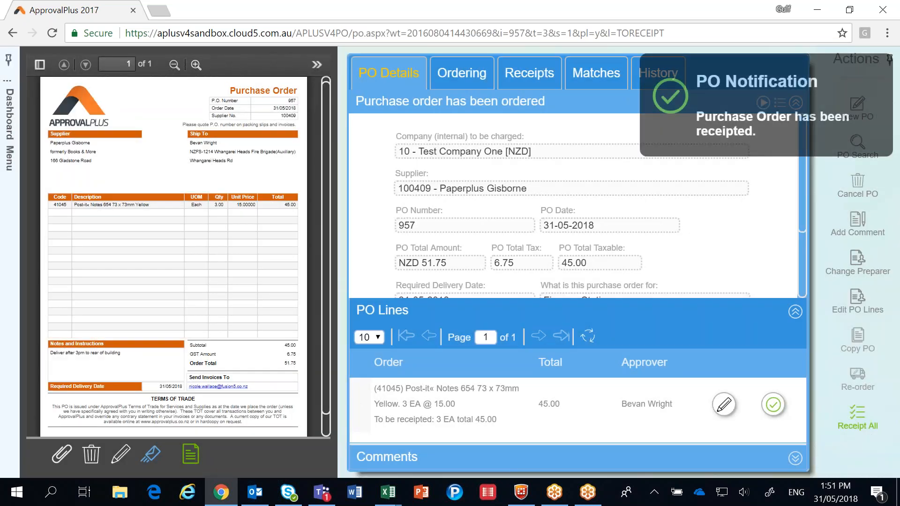